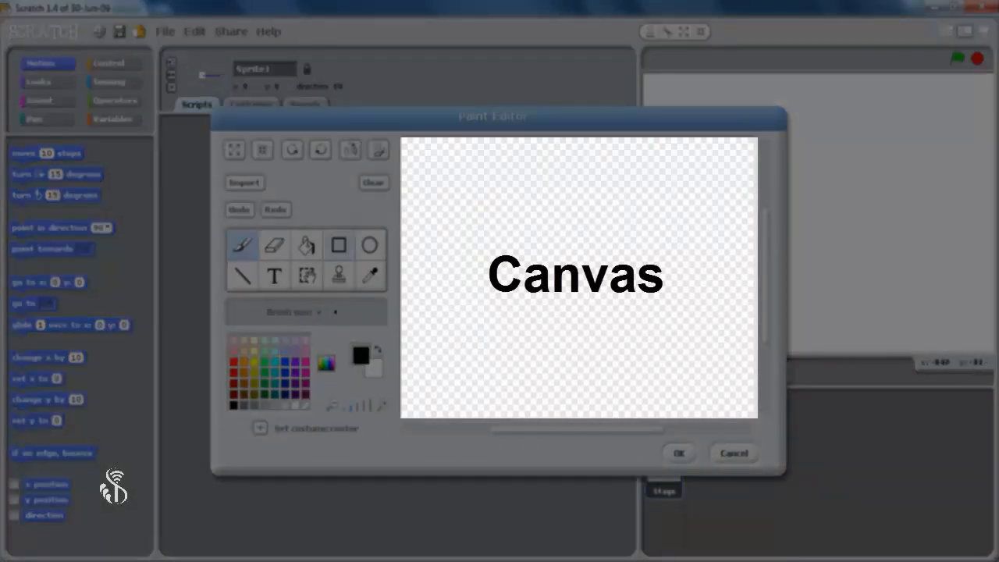
# - Draw a filled magenta rectangle in the middle of the empty canvas with the Rectangle tool
pyautogui.click(339, 246)
pyautogui.click(305, 362)
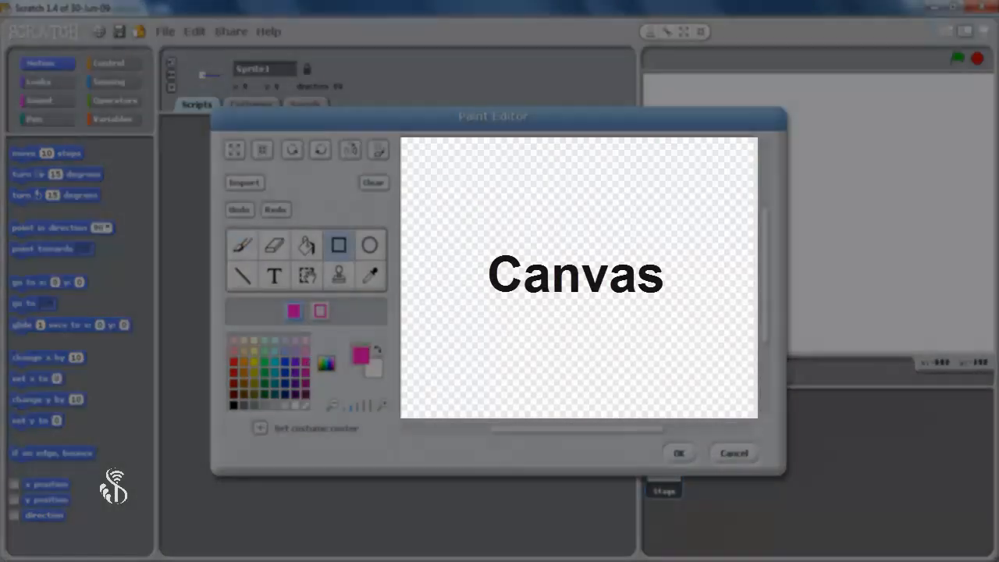
pyautogui.moveTo(498, 237)
pyautogui.mouseDown()
pyautogui.moveTo(531, 279)
pyautogui.moveTo(641, 367)
pyautogui.mouseUp()
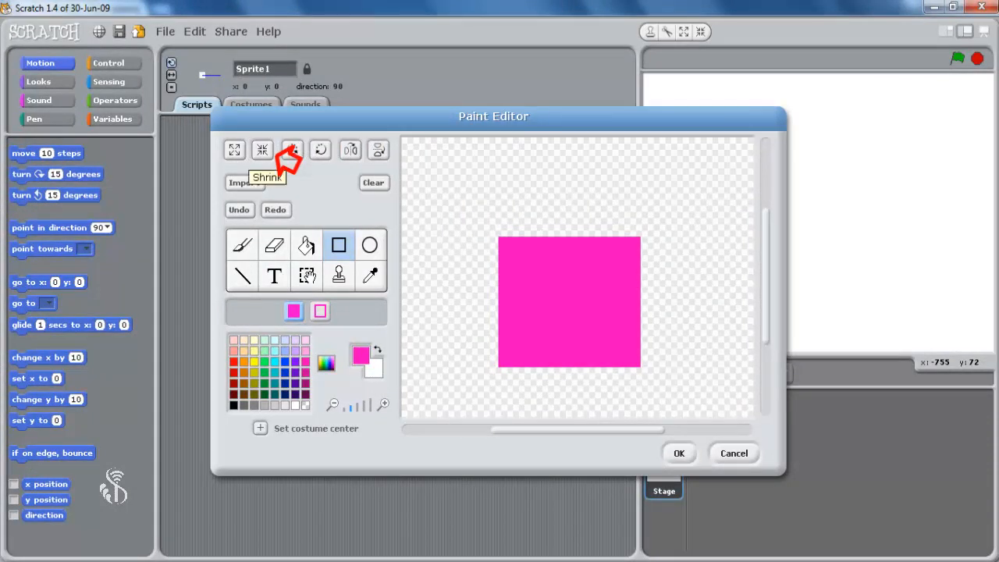
# - Shrink the magenta rectangle and enlarge it in several increments beyond its original size
pyautogui.click(264, 150)
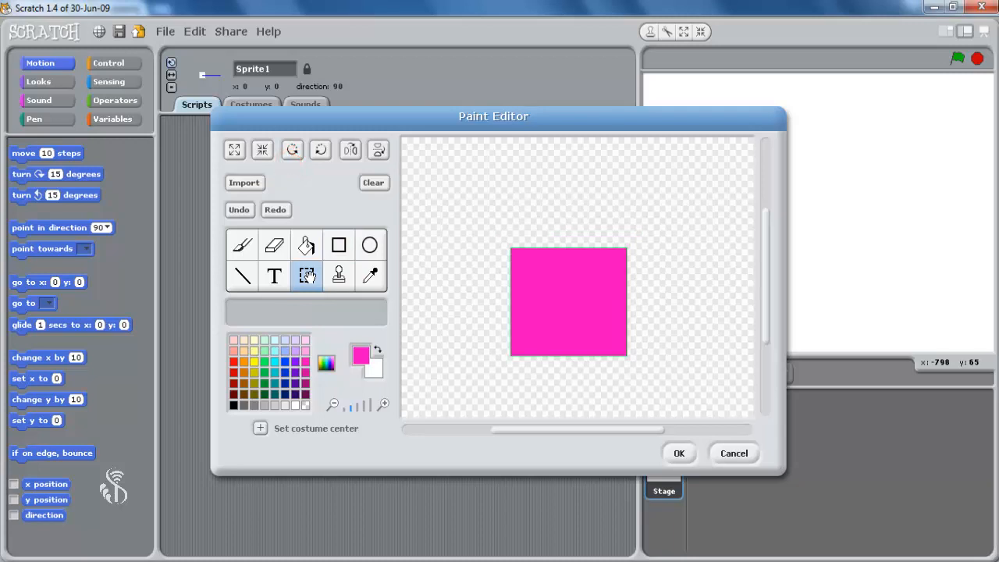
pyautogui.click(235, 149)
pyautogui.click(235, 150)
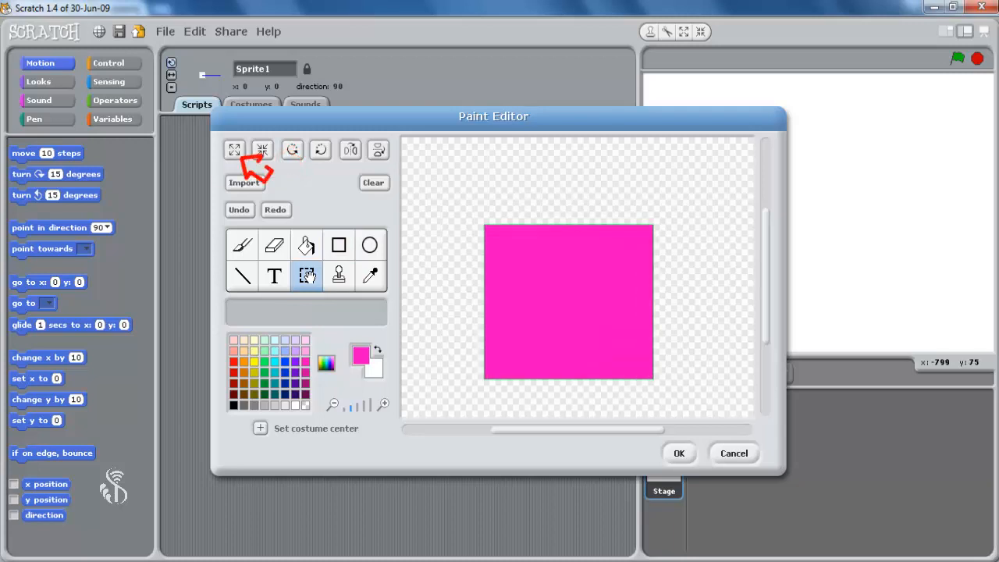
pyautogui.click(236, 151)
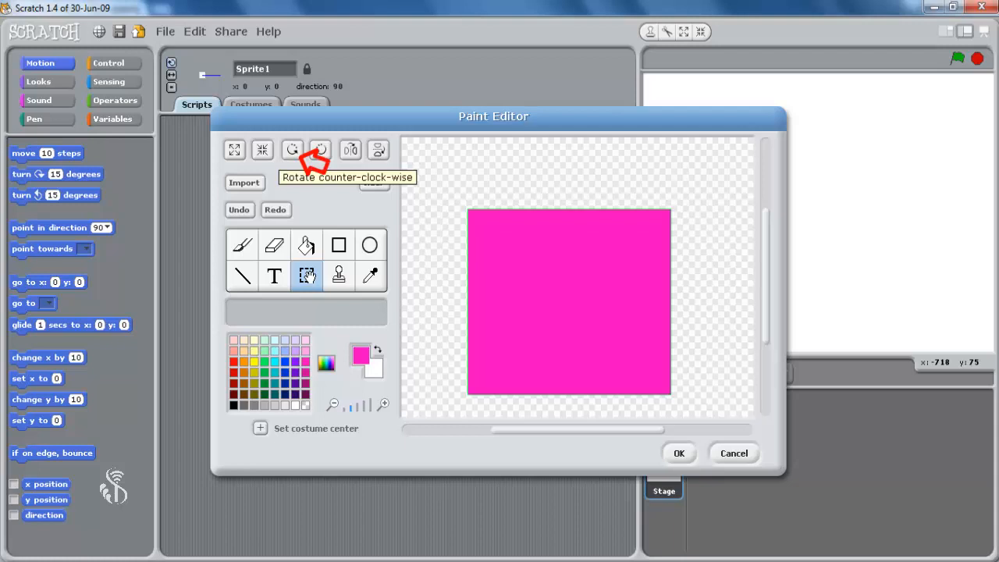
# - Rotate the magenta rectangle counter-clockwise in several increments past its upright position
pyautogui.click(300, 153)
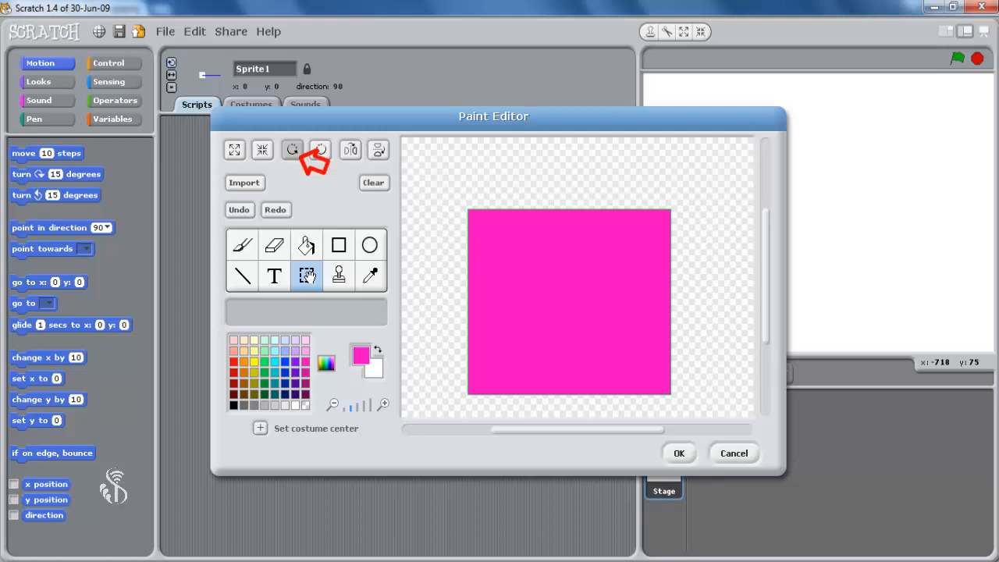
pyautogui.click(300, 152)
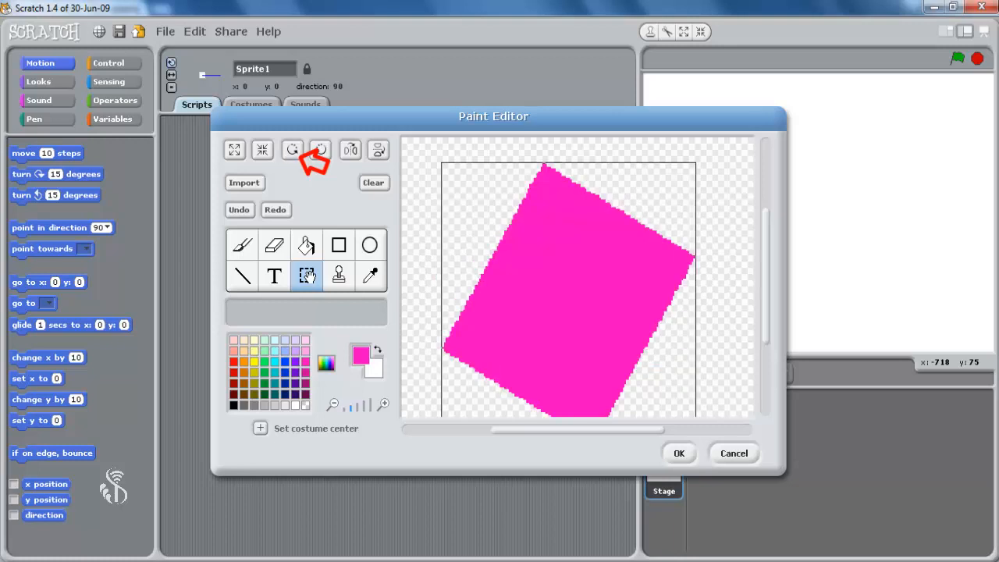
pyautogui.click(300, 152)
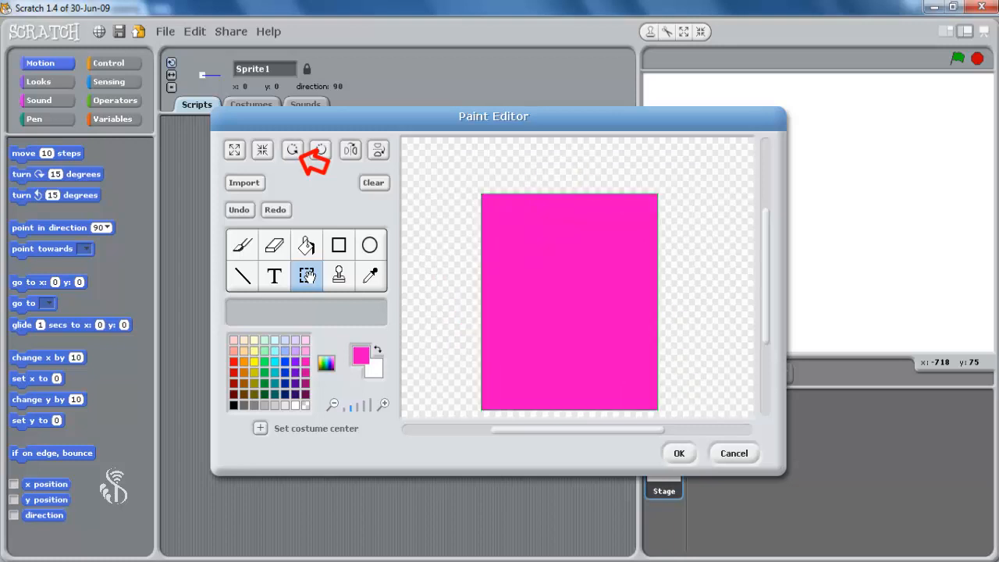
pyautogui.click(300, 152)
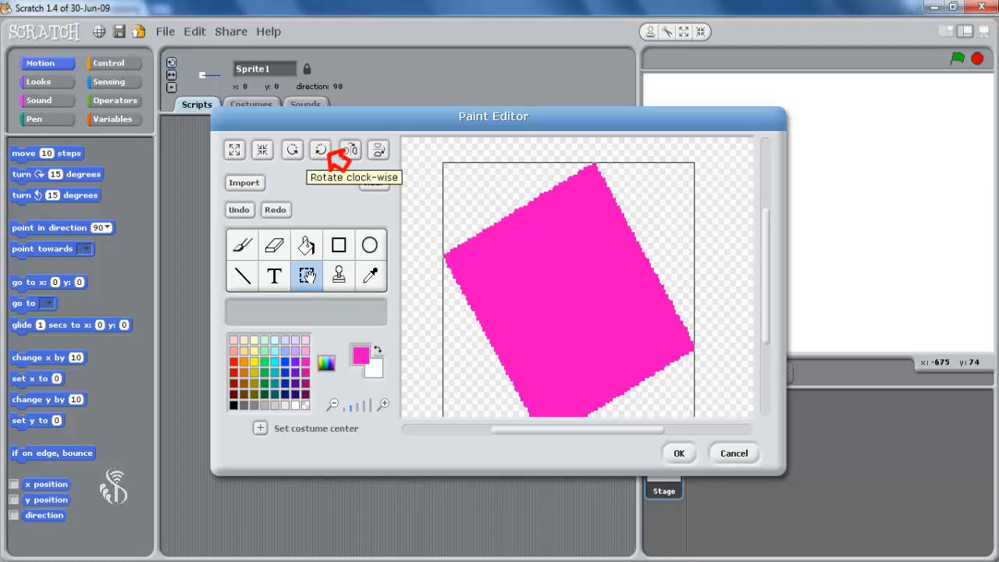
# - Rotate the magenta rectangle clockwise in several increments, back through its original orientation
pyautogui.click(320, 151)
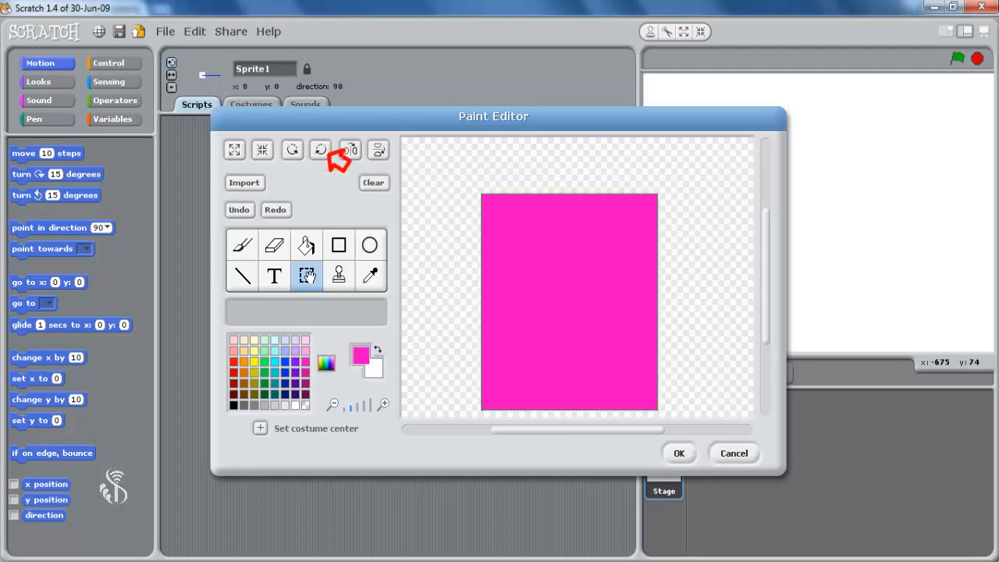
pyautogui.click(328, 152)
pyautogui.click(327, 152)
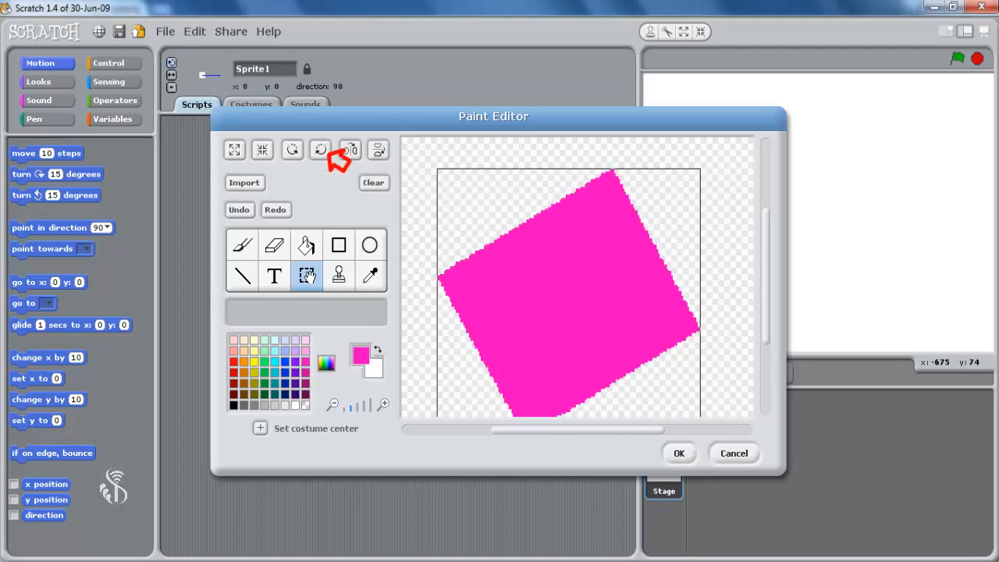
pyautogui.click(328, 152)
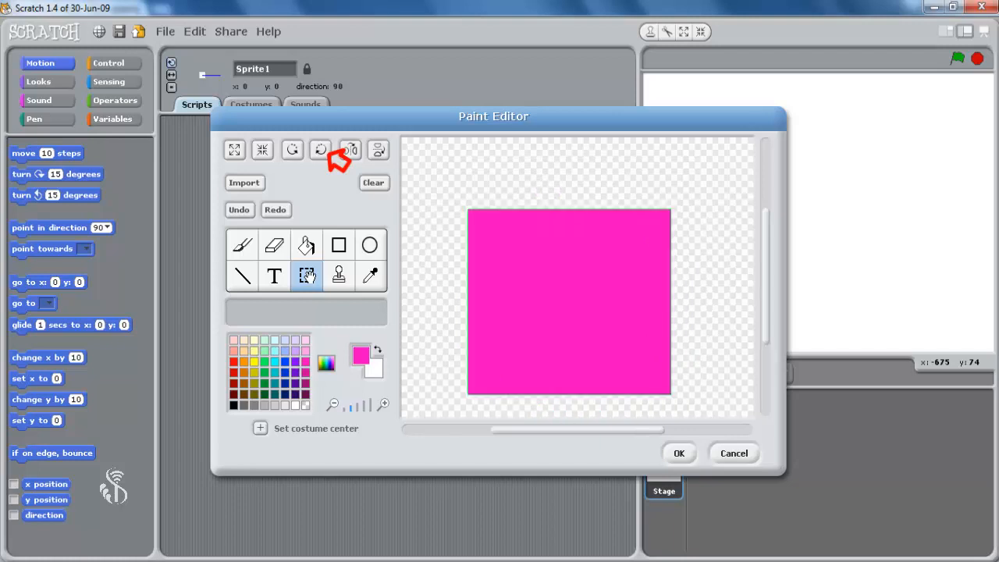
pyautogui.click(328, 152)
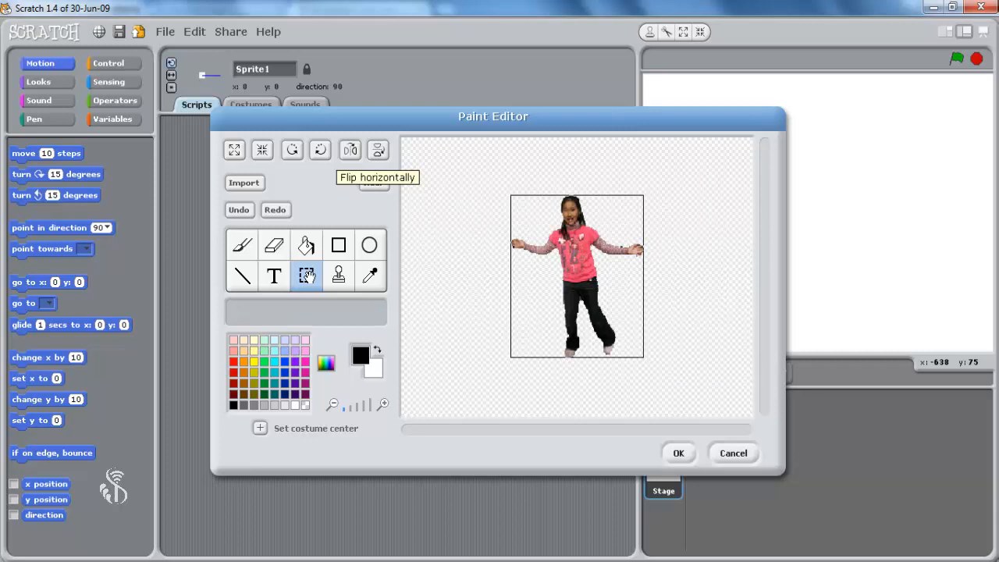
# - Flip the picture of the girl horizontally, and flip it vertically and back upright
pyautogui.click(349, 149)
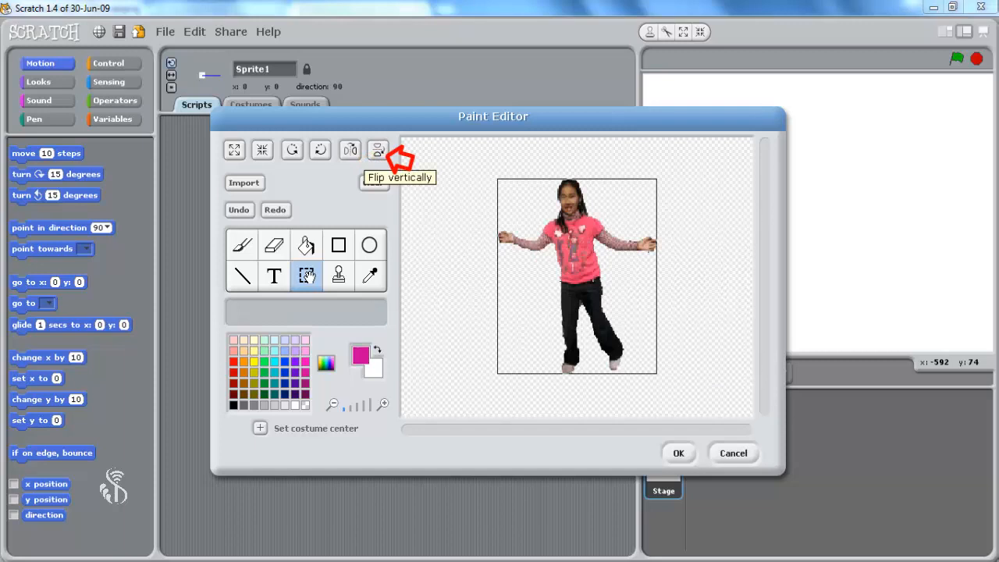
pyautogui.click(378, 150)
pyautogui.click(378, 150)
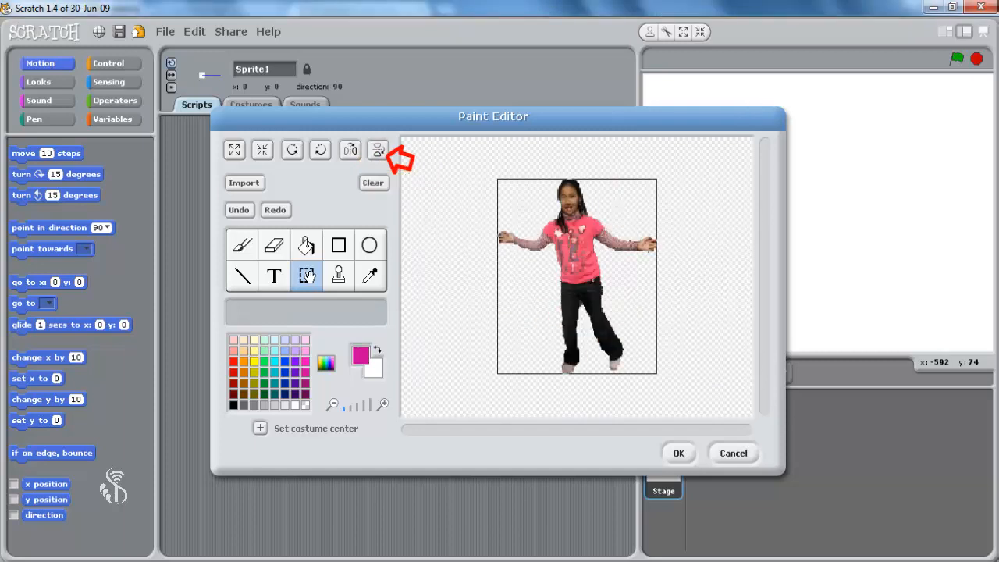
pyautogui.click(382, 150)
pyautogui.click(382, 150)
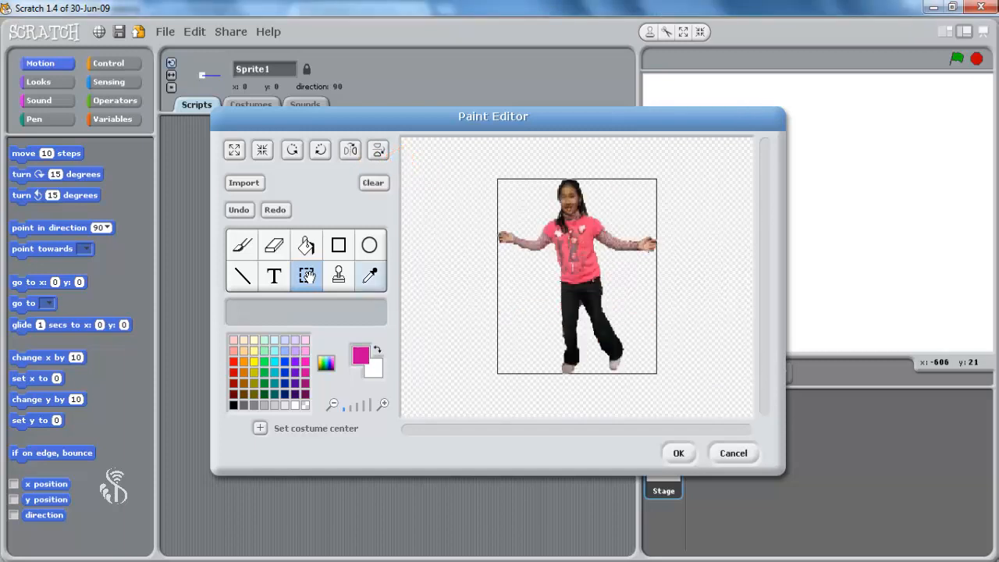
# - Clear the canvas and import the Tulips image from the Sample Pictures folder under C:, Users, Public, Pictures
pyautogui.click(373, 183)
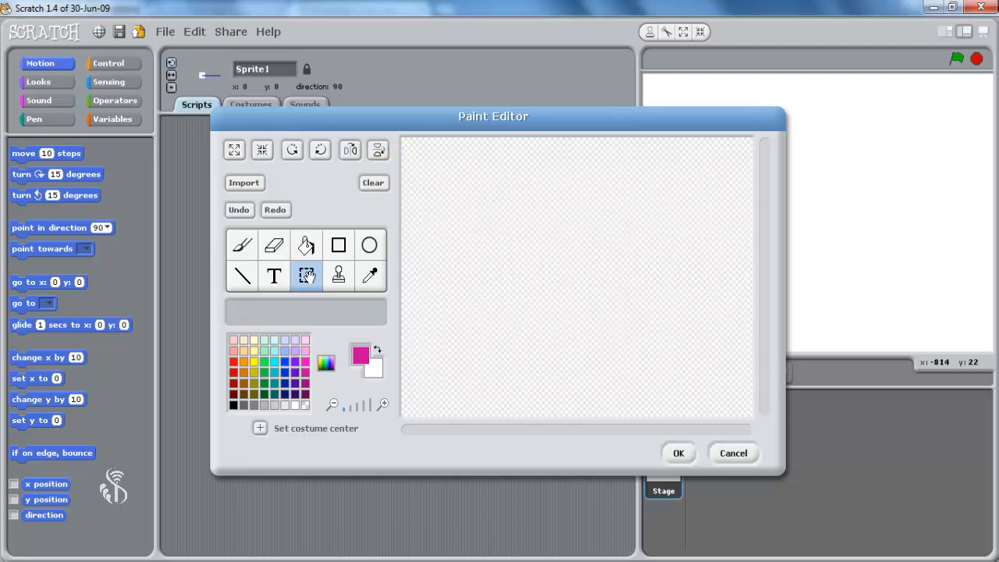
pyautogui.click(261, 184)
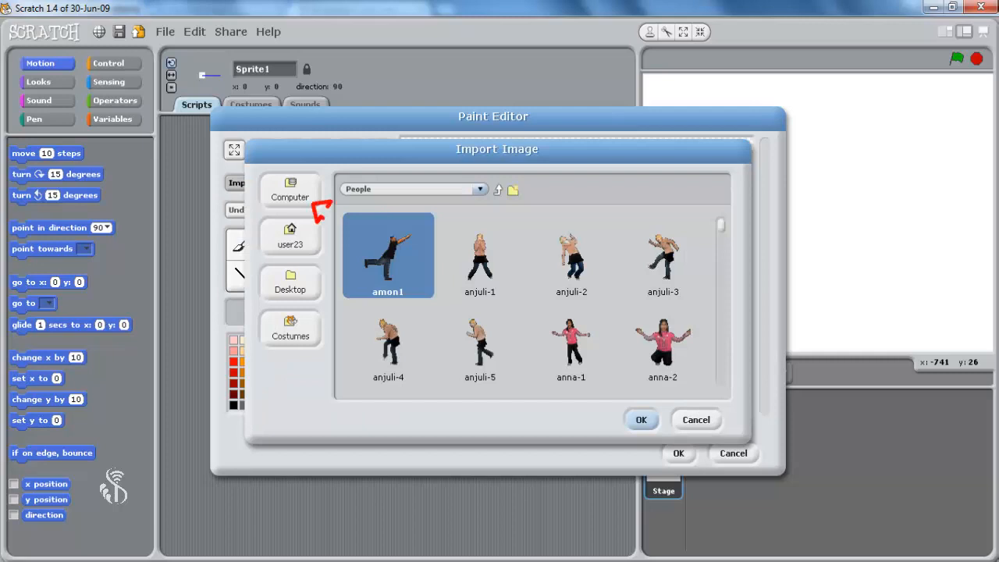
pyautogui.click(281, 196)
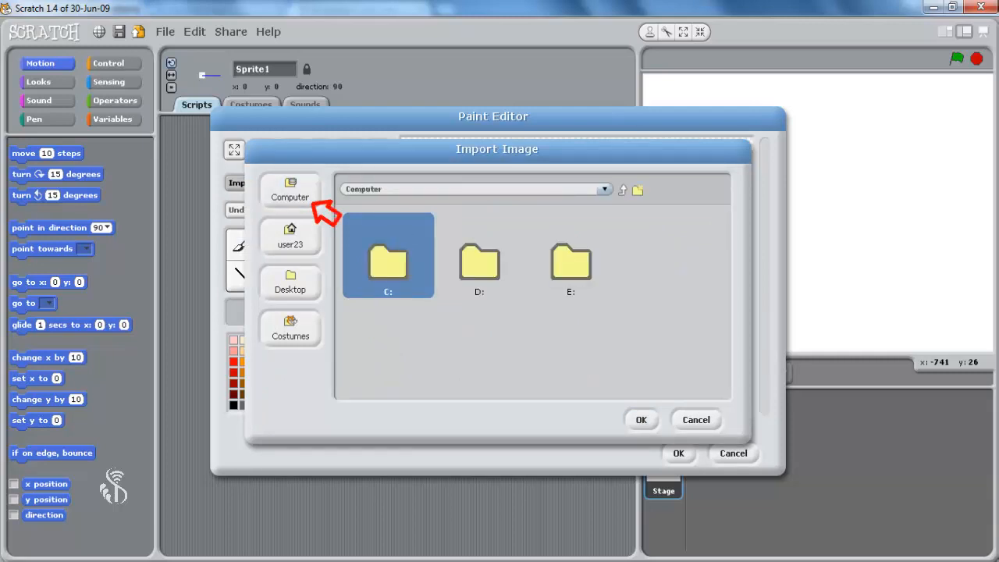
pyautogui.doubleClick(388, 267)
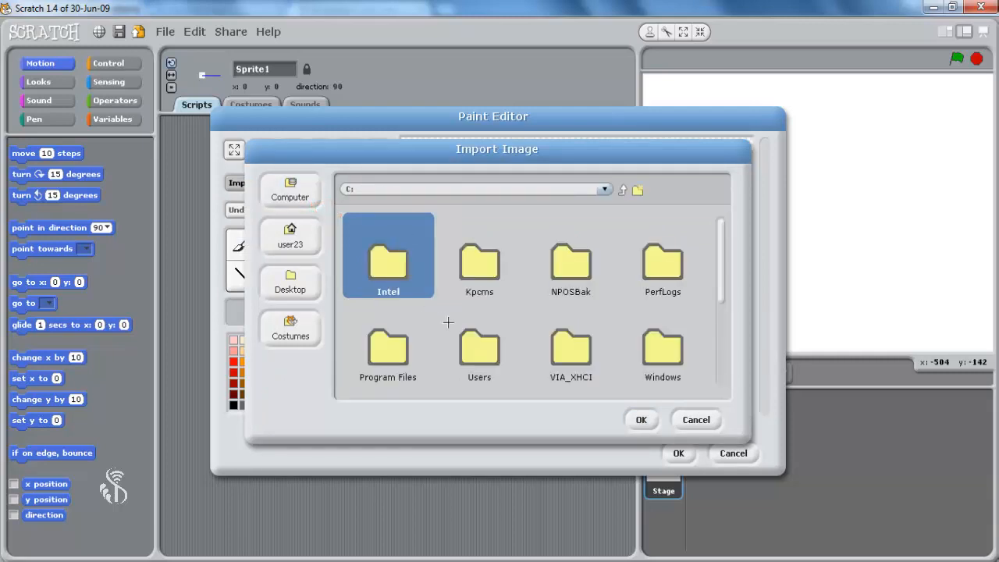
pyautogui.doubleClick(484, 349)
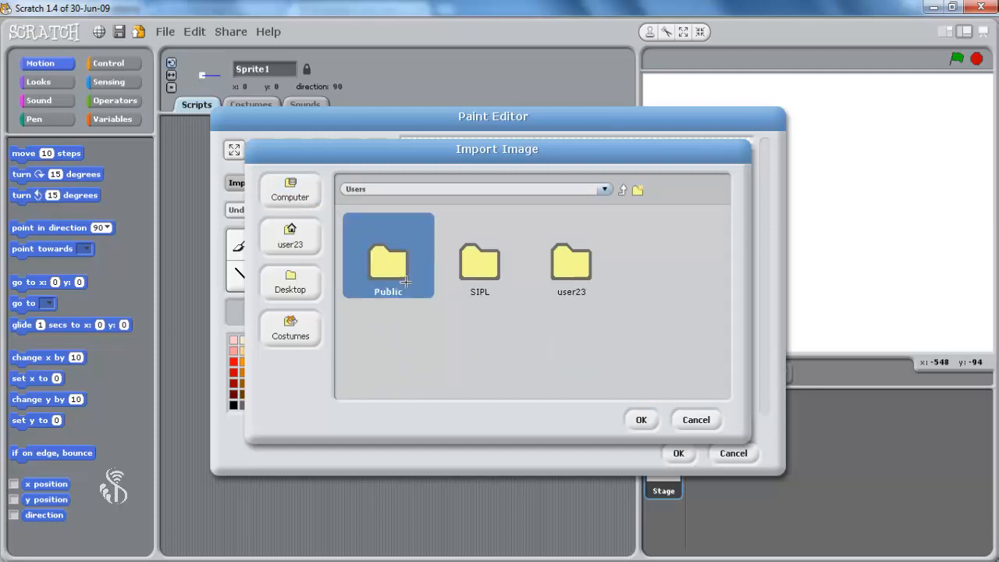
pyautogui.doubleClick(362, 258)
pyautogui.click(656, 252)
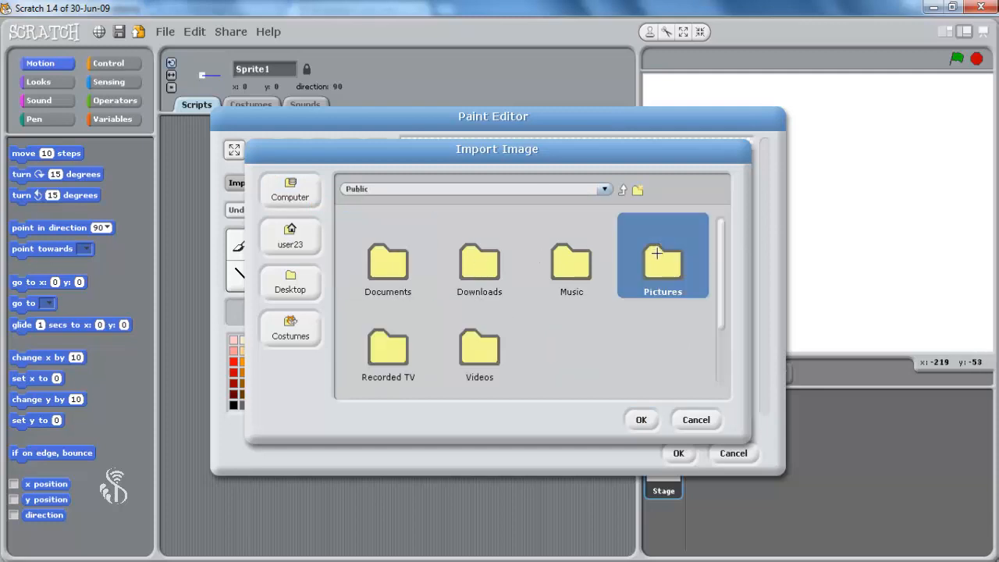
pyautogui.doubleClick(656, 253)
pyautogui.doubleClick(384, 265)
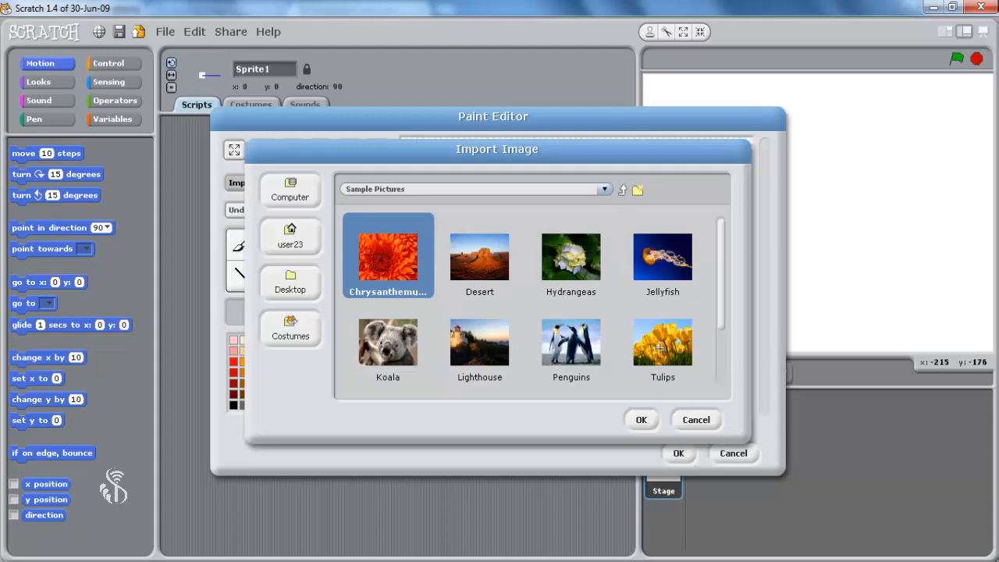
pyautogui.click(659, 349)
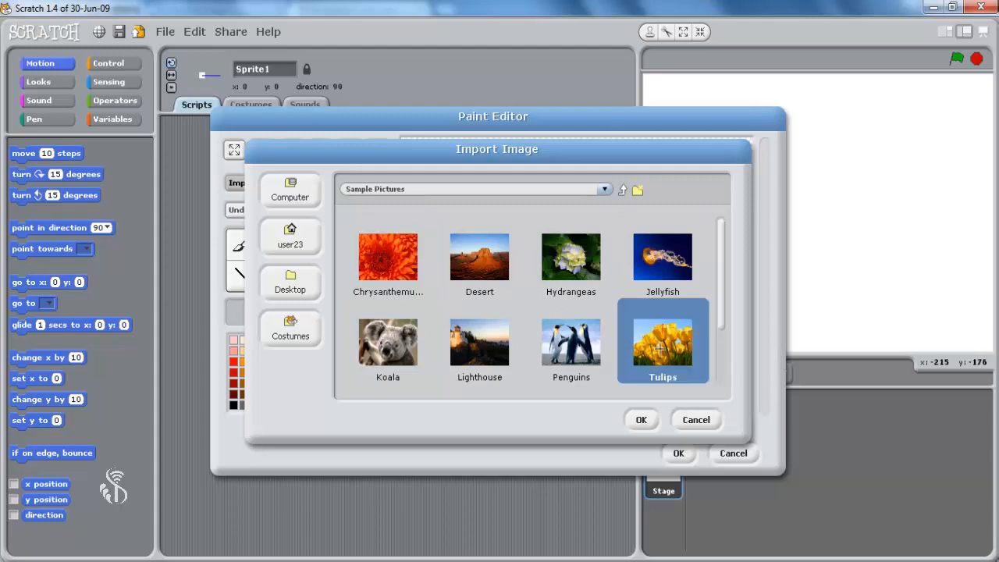
pyautogui.click(641, 420)
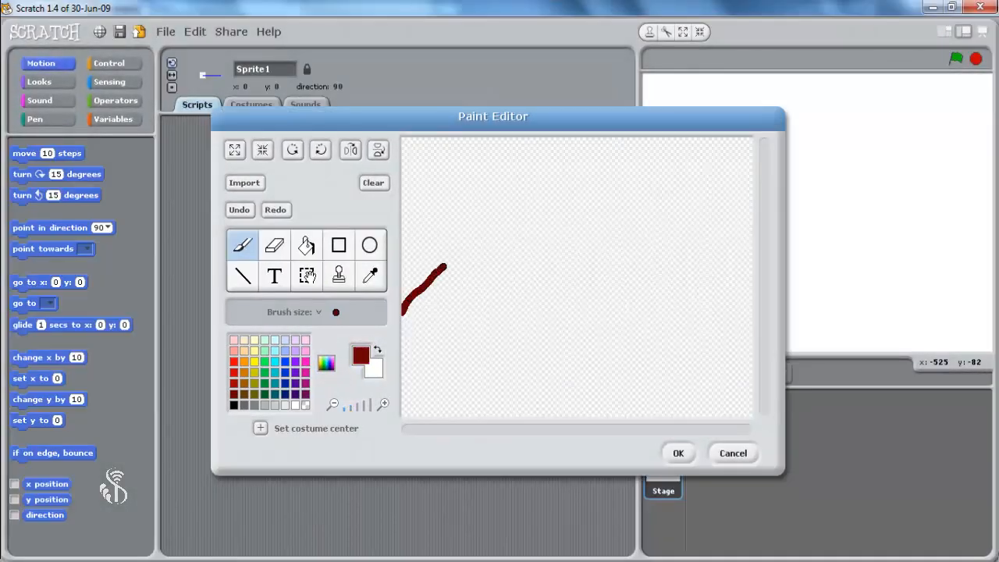
# - Continue the dark red mountain outline with the Paintbrush and erase part of the red stroke between the two peaks
pyautogui.moveTo(444, 268)
pyautogui.mouseDown()
pyautogui.moveTo(490, 206)
pyautogui.moveTo(573, 316)
pyautogui.mouseUp()
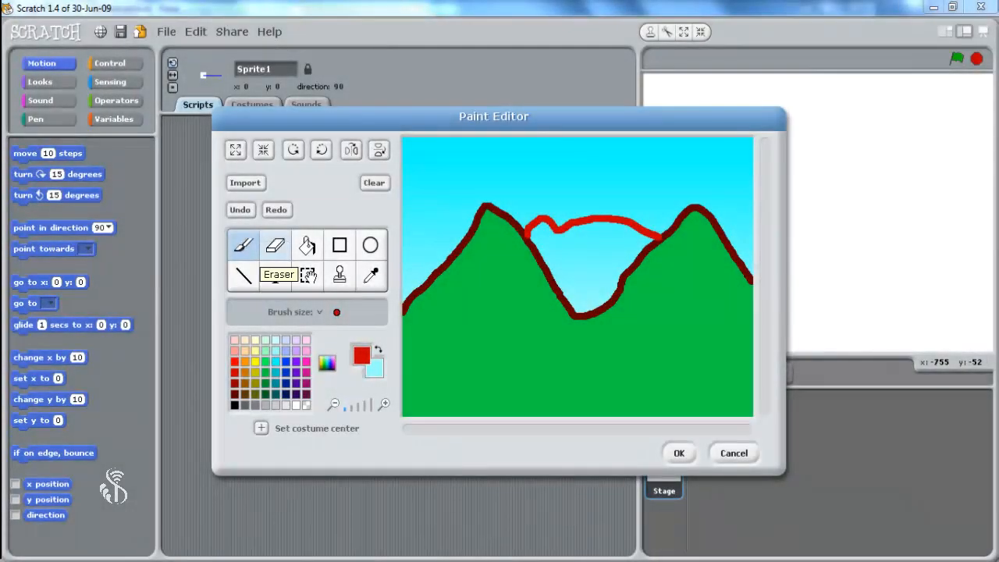
pyautogui.click(275, 245)
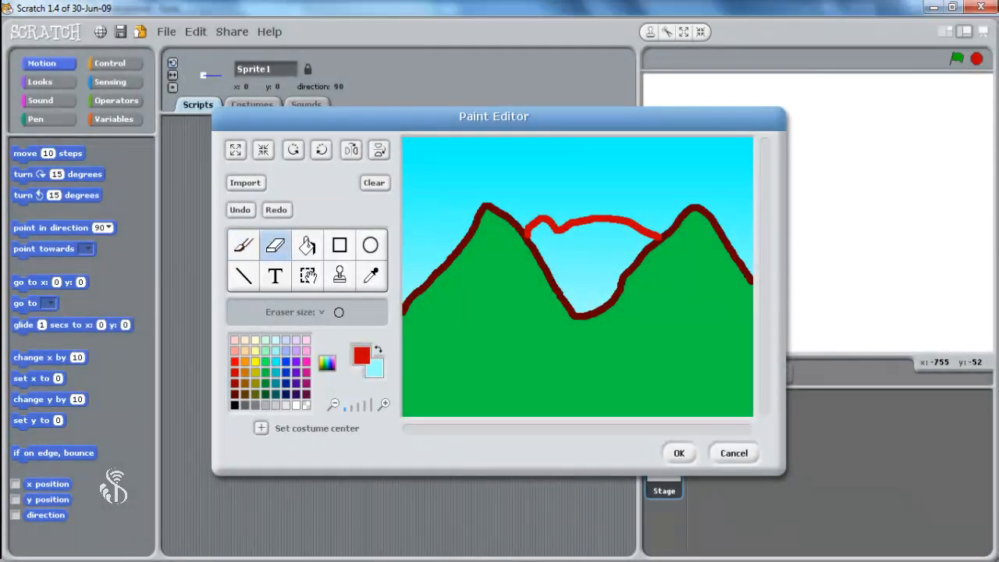
pyautogui.moveTo(540, 217)
pyautogui.mouseDown()
pyautogui.moveTo(557, 235)
pyautogui.moveTo(563, 220)
pyautogui.moveTo(553, 223)
pyautogui.moveTo(566, 219)
pyautogui.mouseUp()
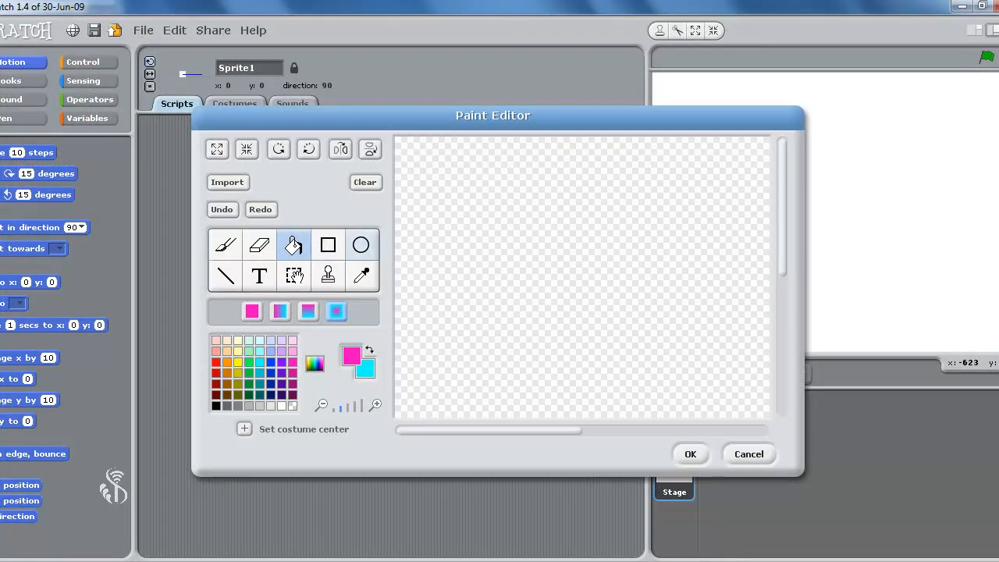
# - Fill the canvas with a magenta-to-cyan radial gradient, and change the colour pair to magenta as foreground and green as background
pyautogui.click(473, 216)
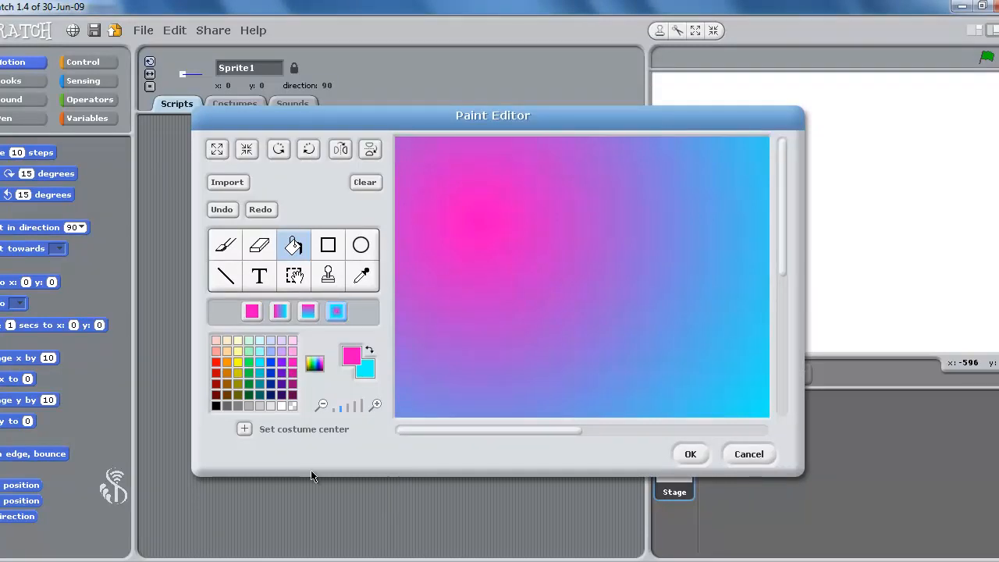
pyautogui.click(249, 373)
pyautogui.click(361, 373)
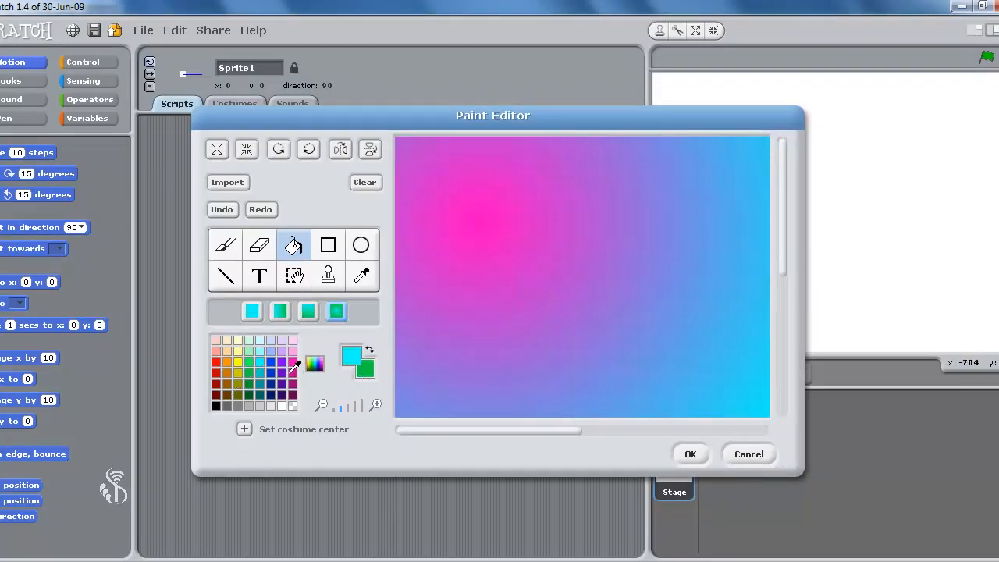
pyautogui.click(292, 370)
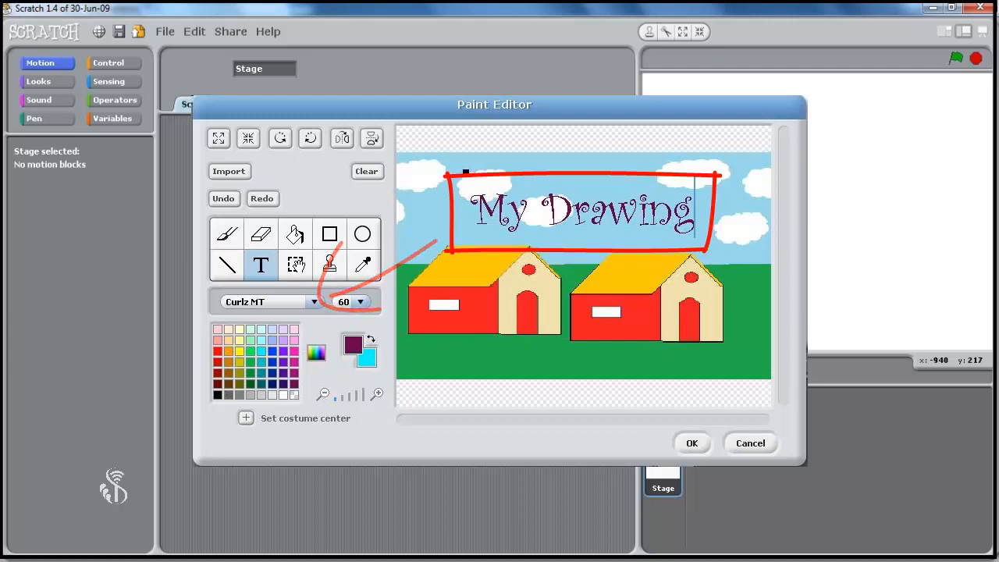
# - Open the font choices for the "My Drawing" title text
pyautogui.click(314, 301)
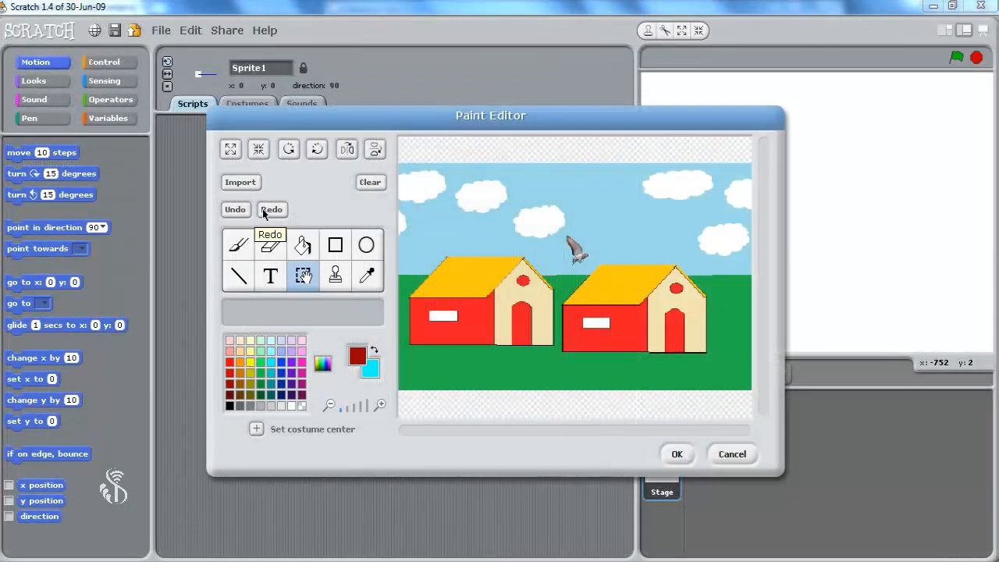
# - Redo the undone edits on the two-house landscape, including erasing the bird and shrinking the picture
pyautogui.click(264, 214)
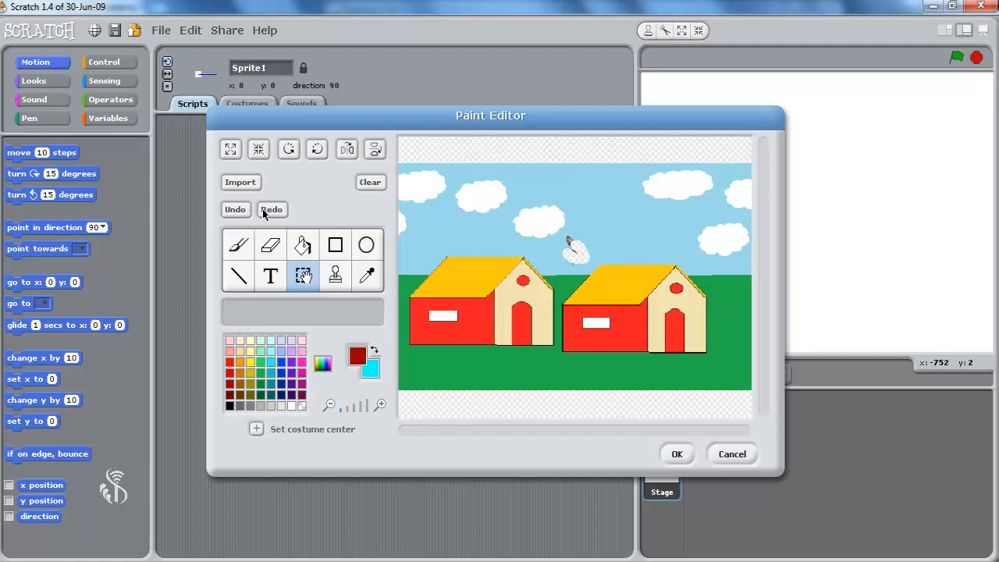
pyautogui.click(264, 214)
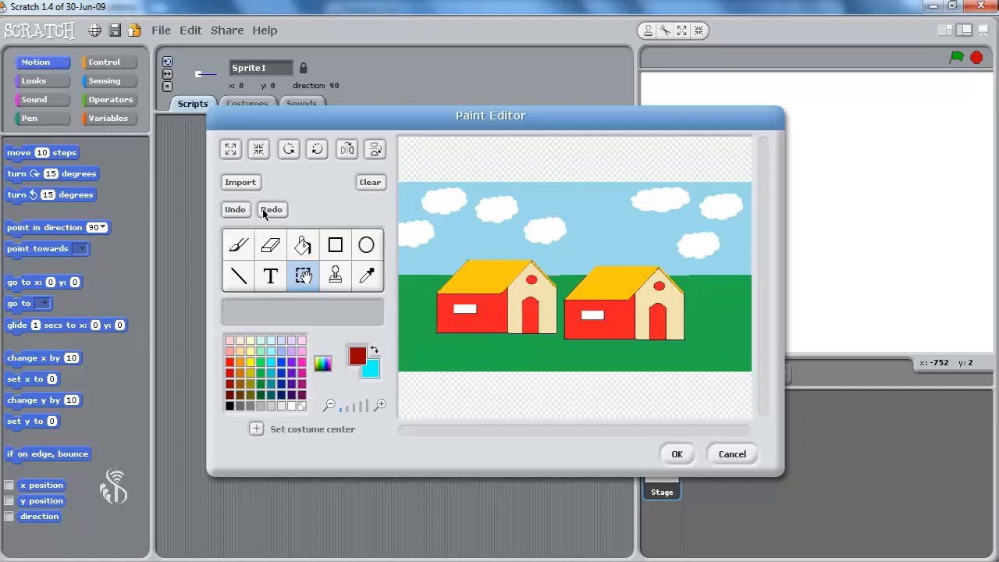